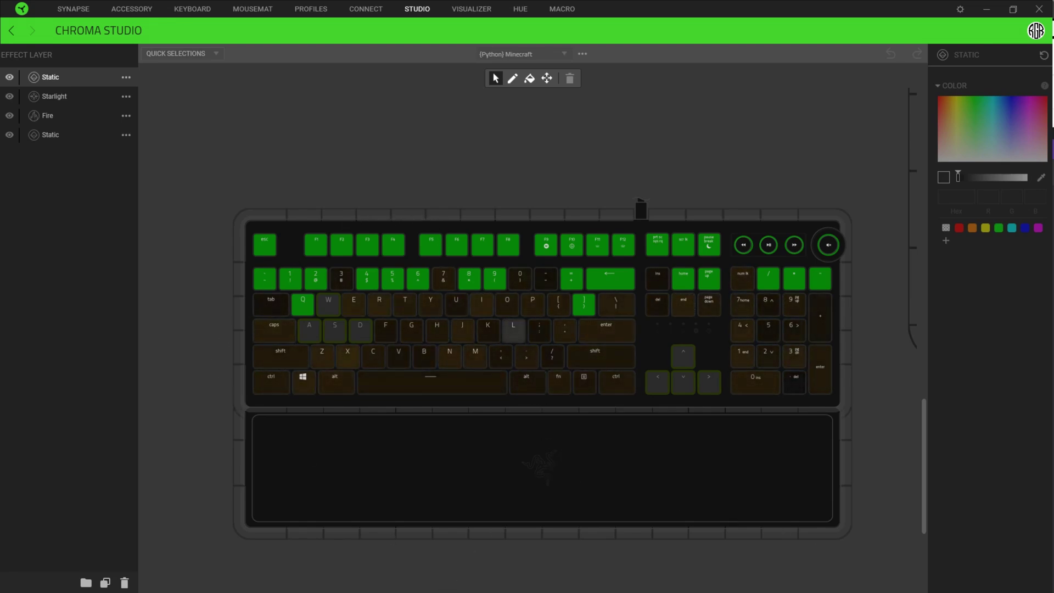
Export the {Python} Minecraft effect to the Desktop as Minecraftprofiles.ChromaEffects
left_click(581, 55)
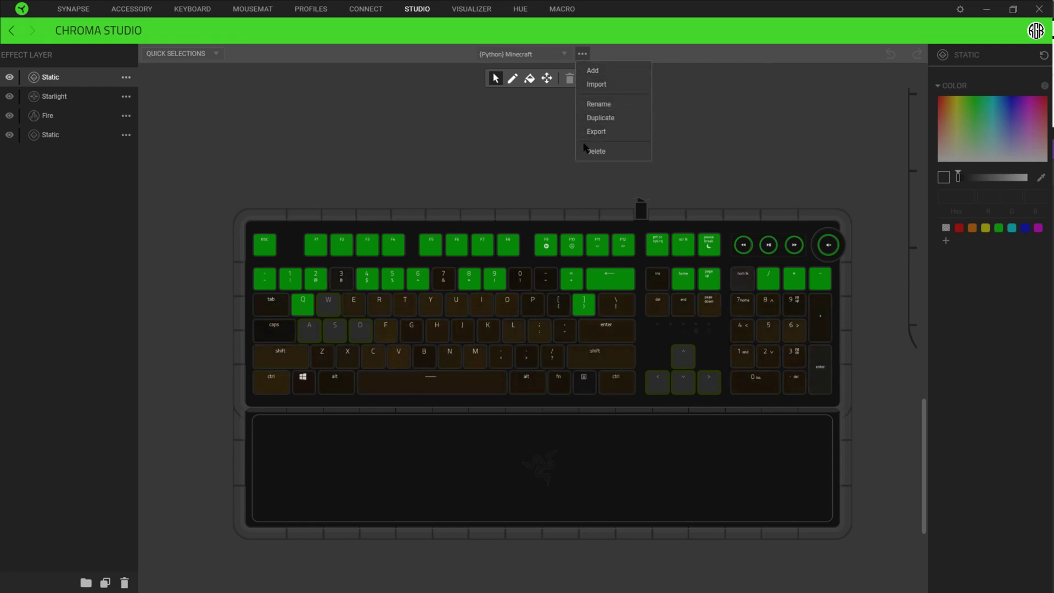
left_click(605, 136)
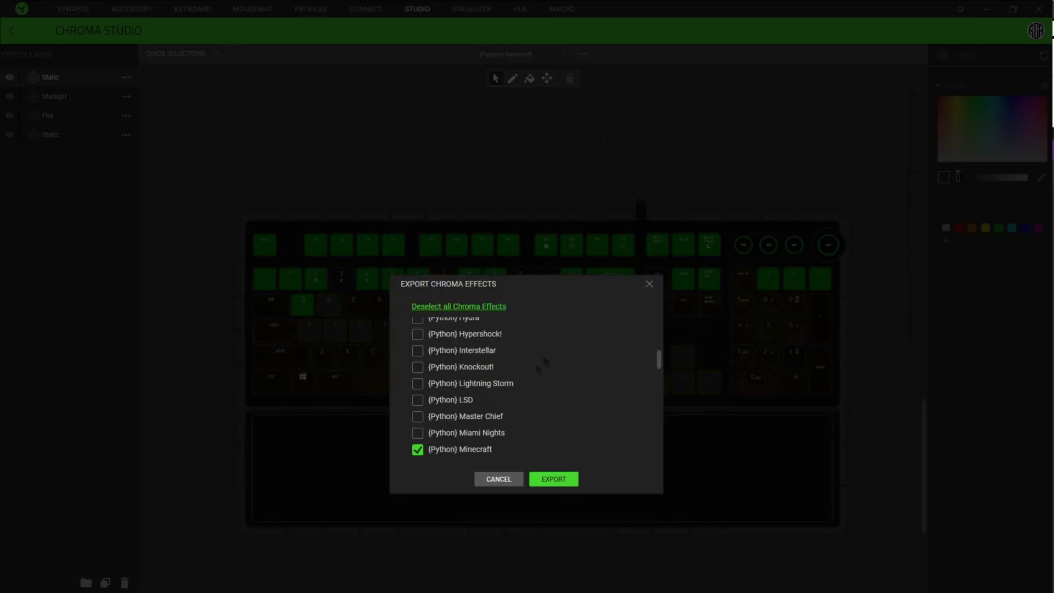
scroll(497, 389, "up", 5)
scroll(437, 343, "down", 10)
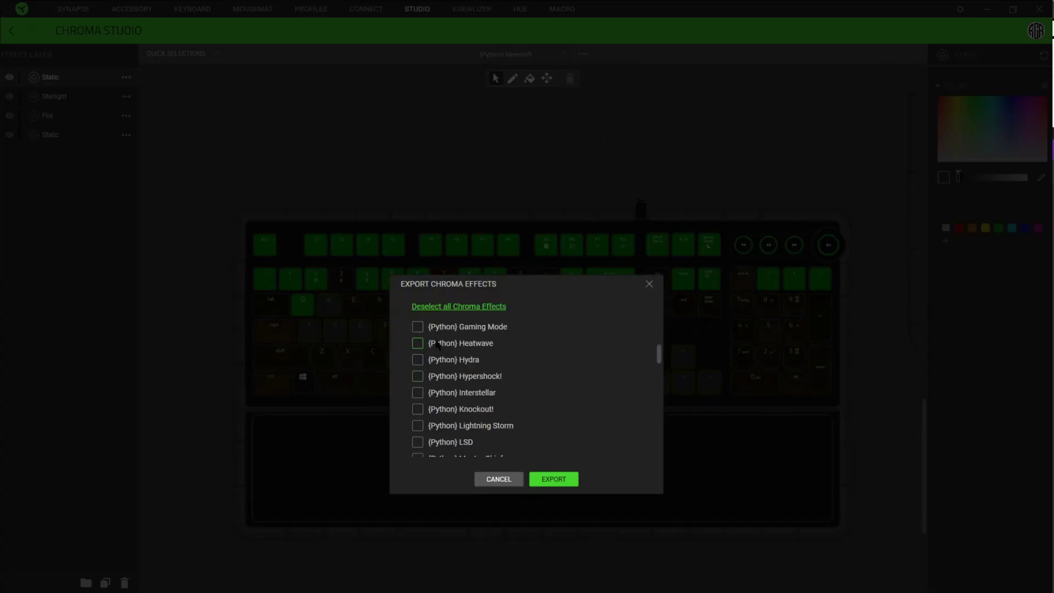
scroll(493, 422, "up", 10)
scroll(581, 409, "down", 8)
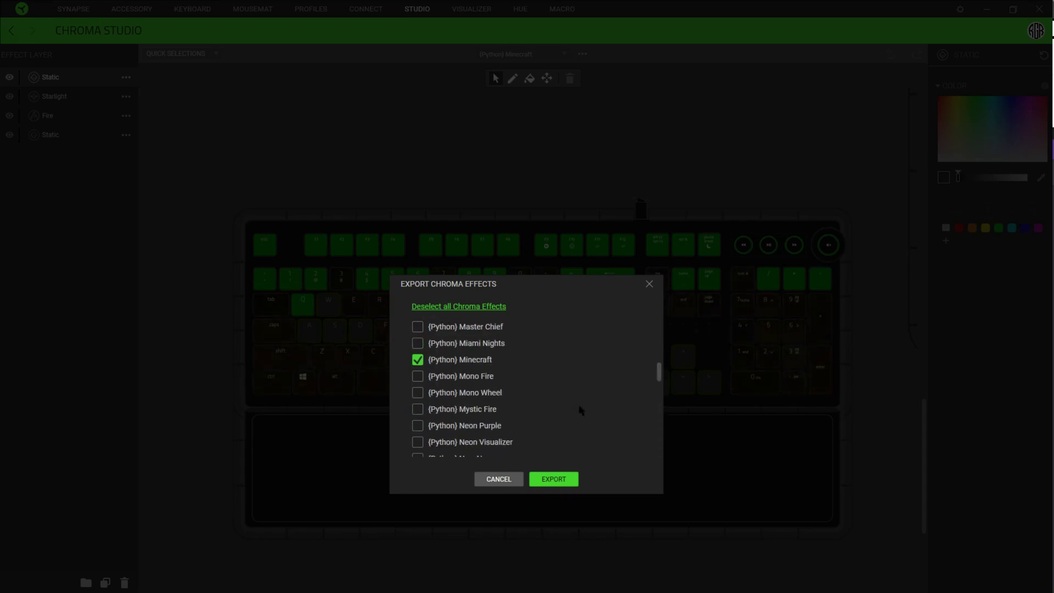
scroll(581, 410, "up", 3)
left_click(555, 479)
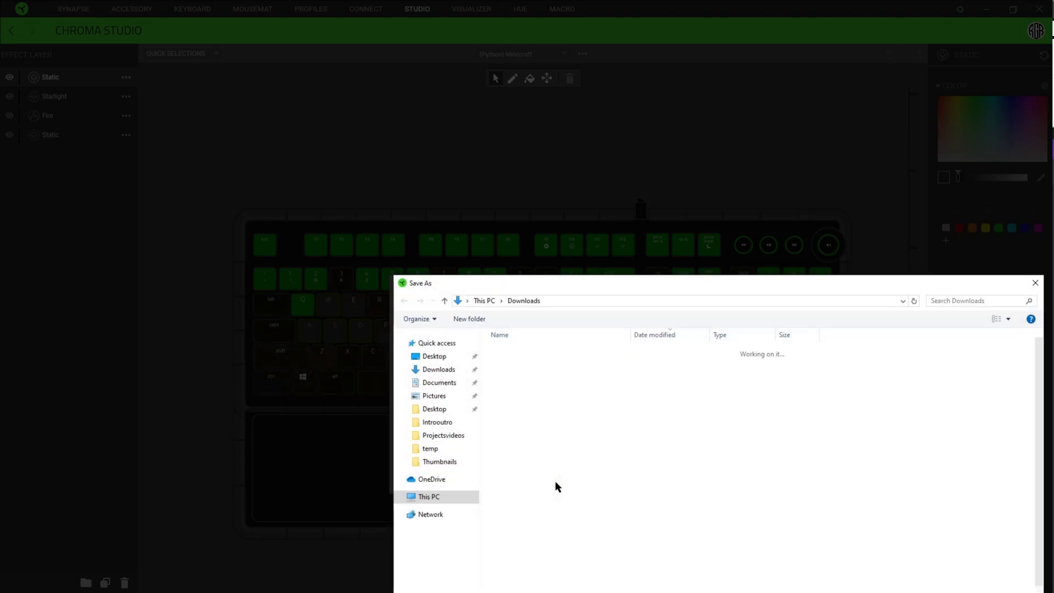
left_click(442, 357)
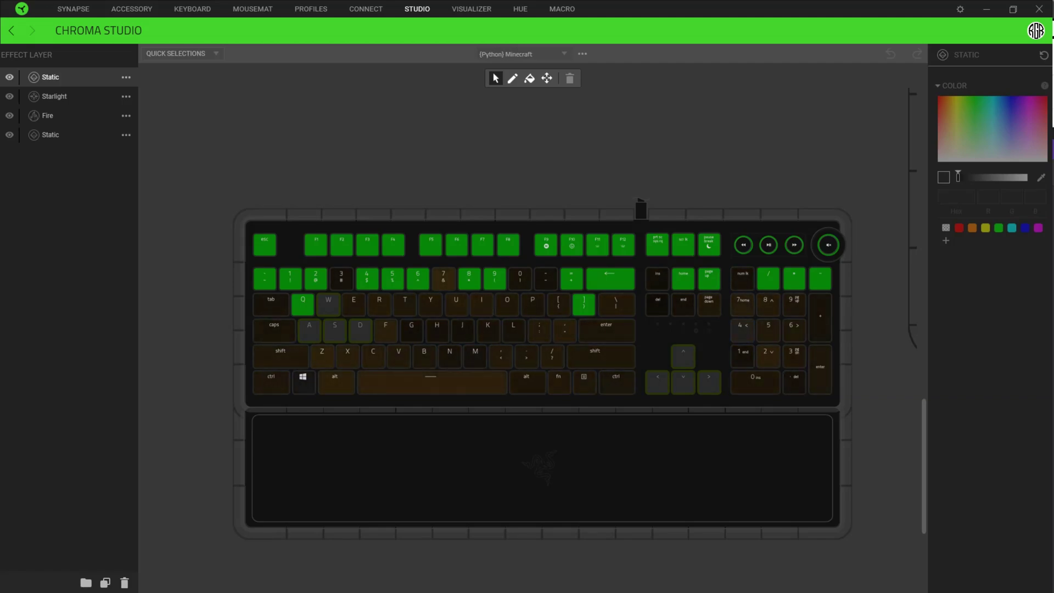
left_click(583, 54)
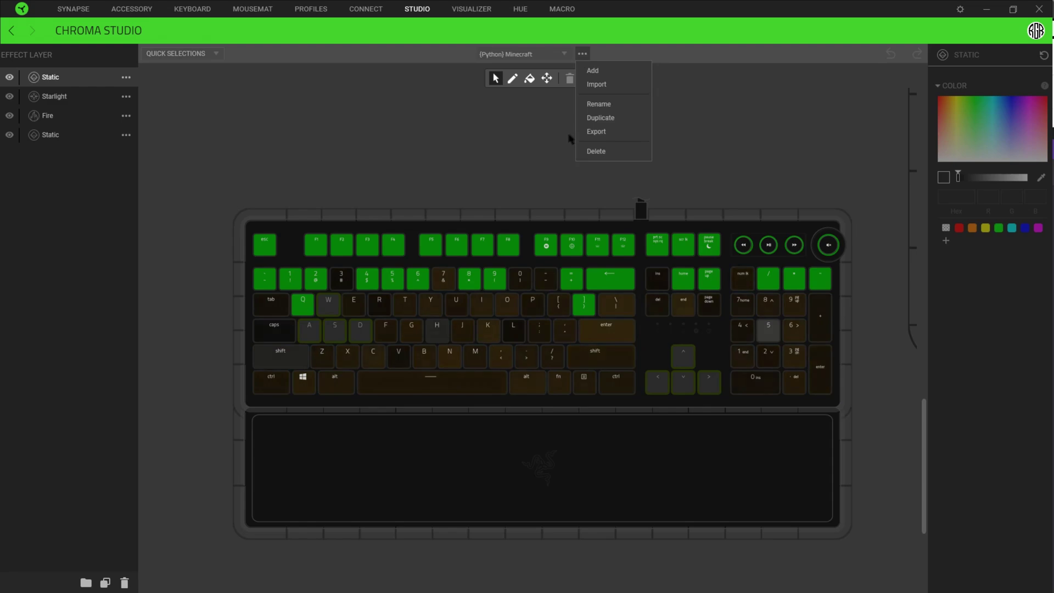
left_click(504, 150)
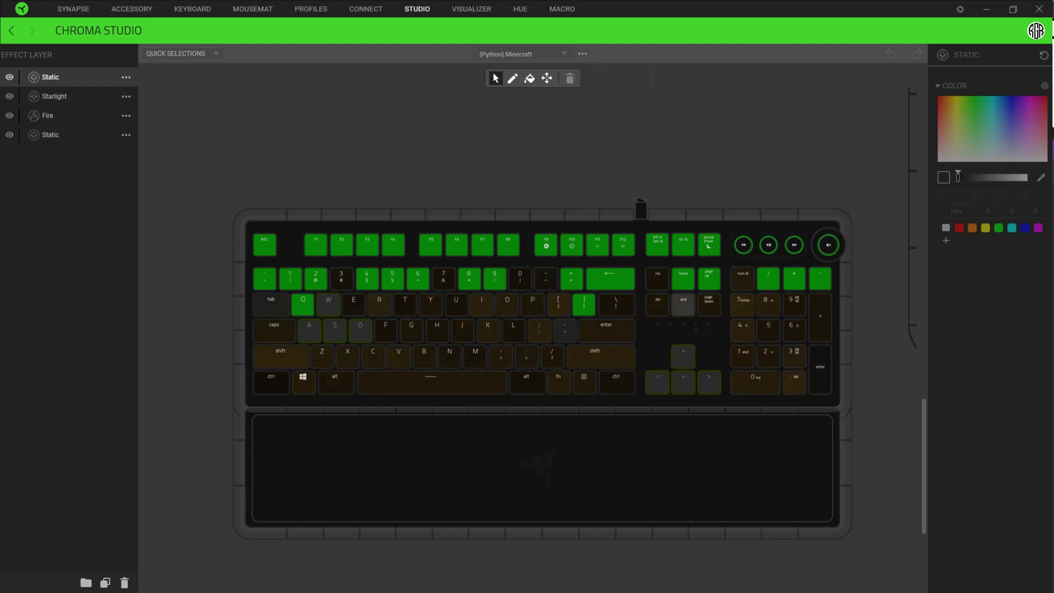
Switch to Discord, download x_-_Zenith.ChromaEffect from the showcase channel of the Chroma Profiles server, and return to Chroma Studio
key("alt+Tab")
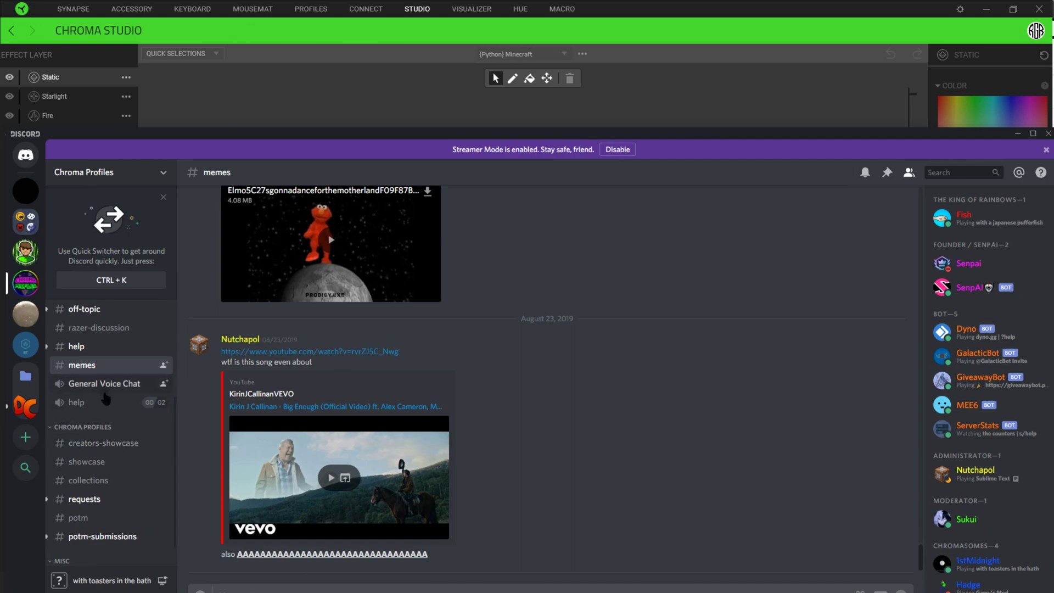
left_click(113, 462)
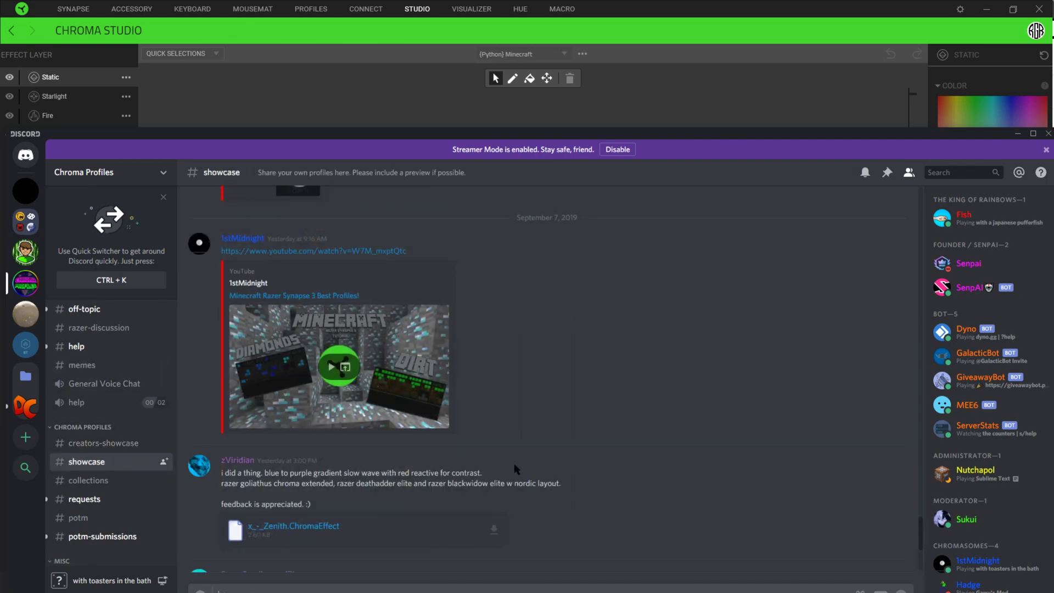
scroll(514, 462, "down", 3)
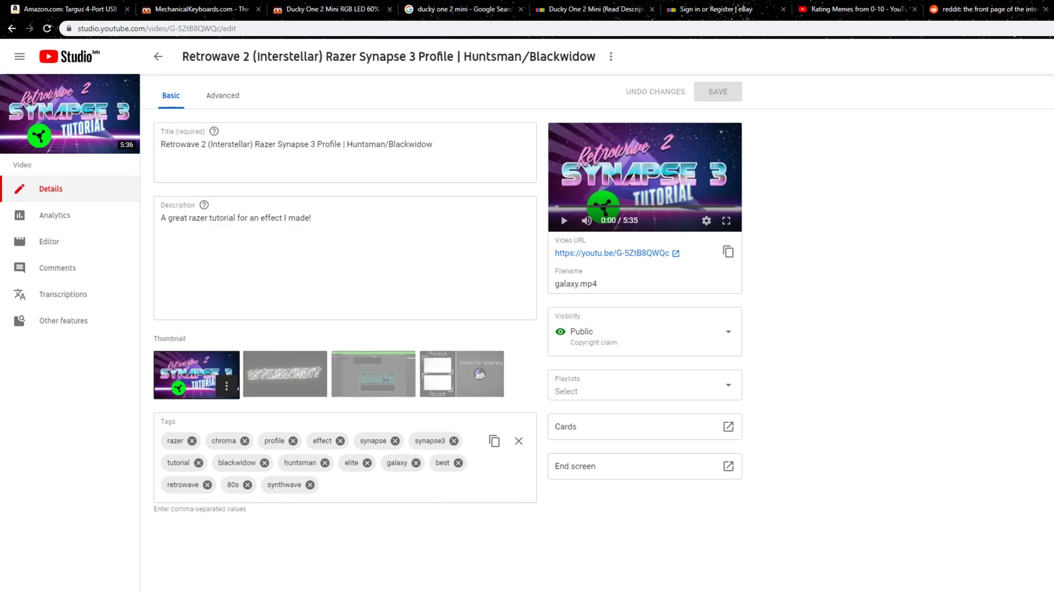
key("alt+Tab")
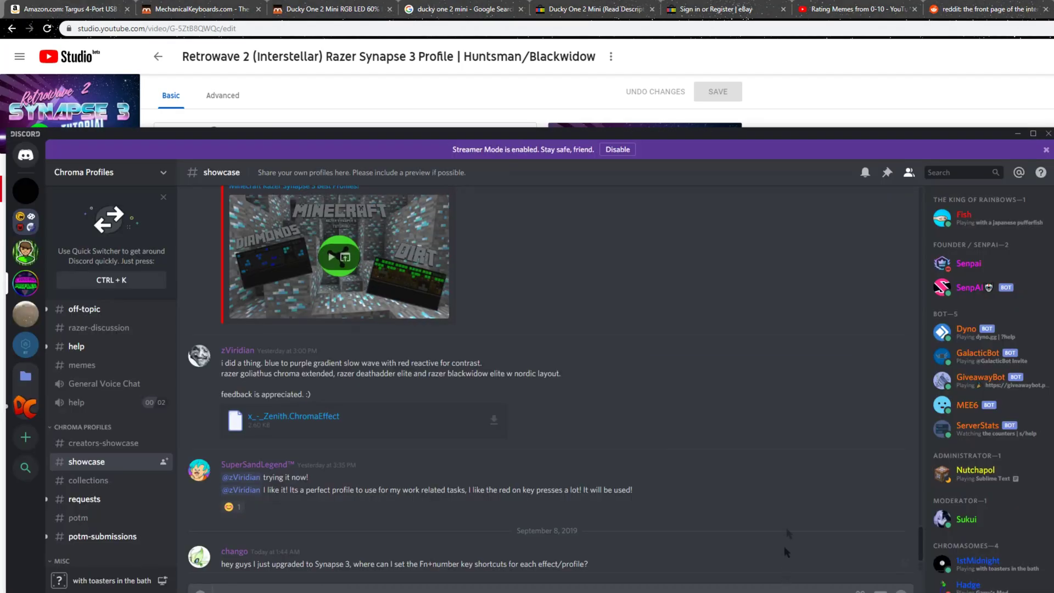
key("alt+Tab")
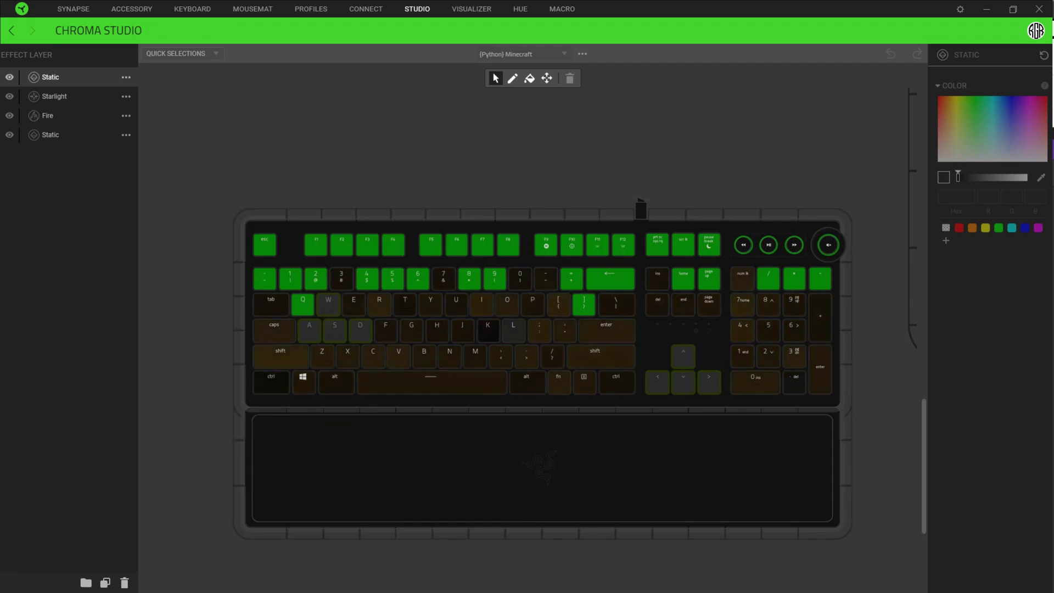
key("super")
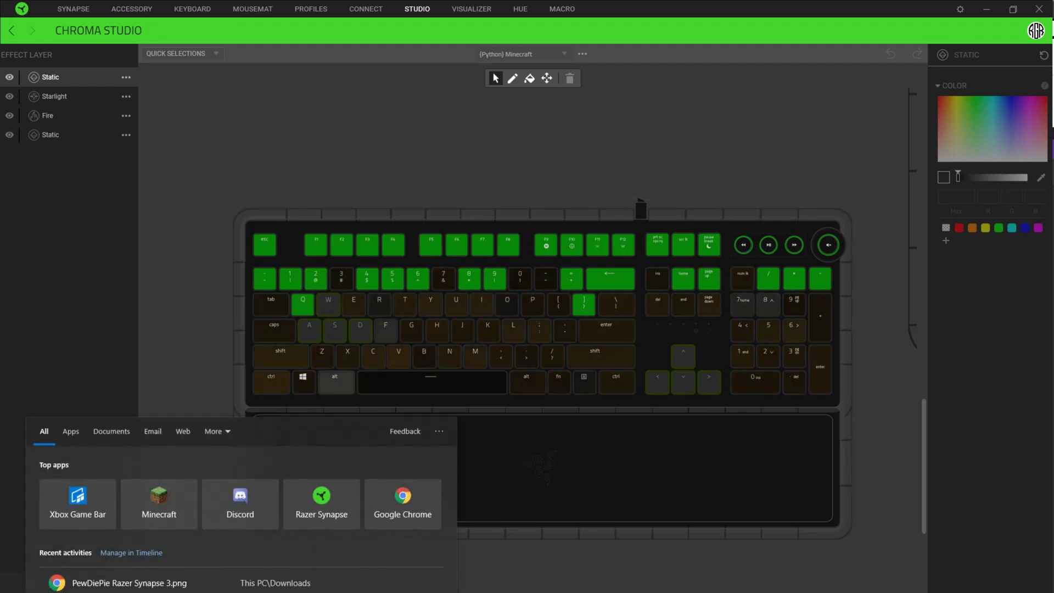
type("xz")
key("BackSpace")
key("BackSpace")
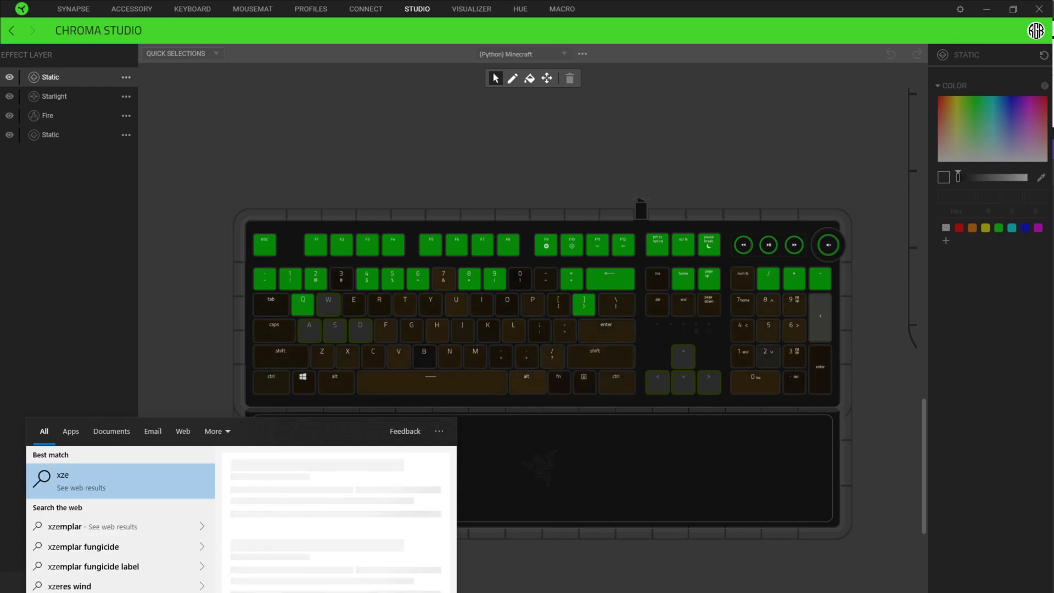
key("Escape")
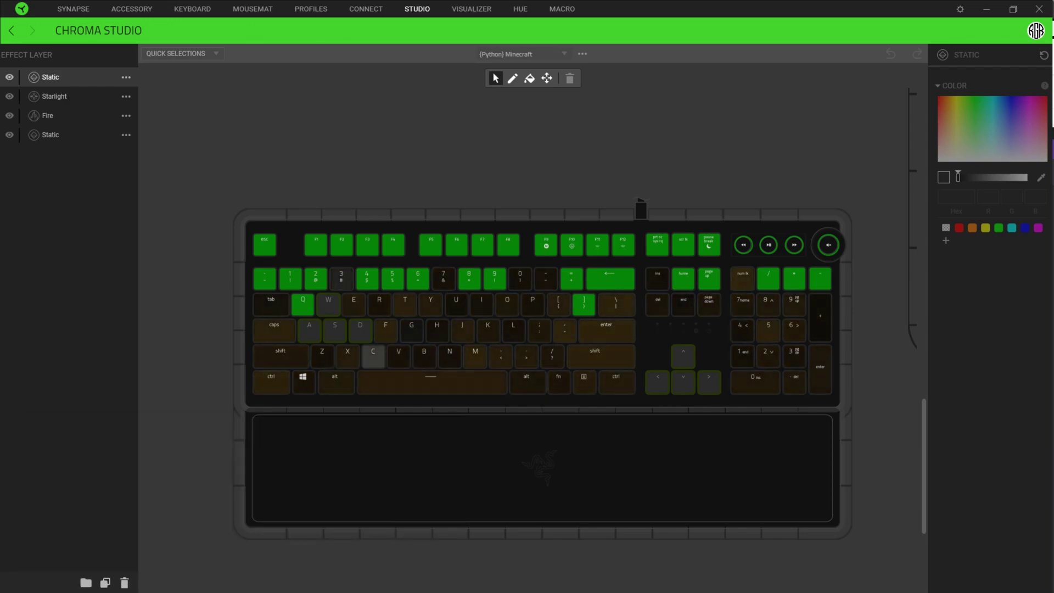
Switch to File Explorer and select x_-_Zenith.ChromaEffect in the Downloads folder
key("alt+Tab")
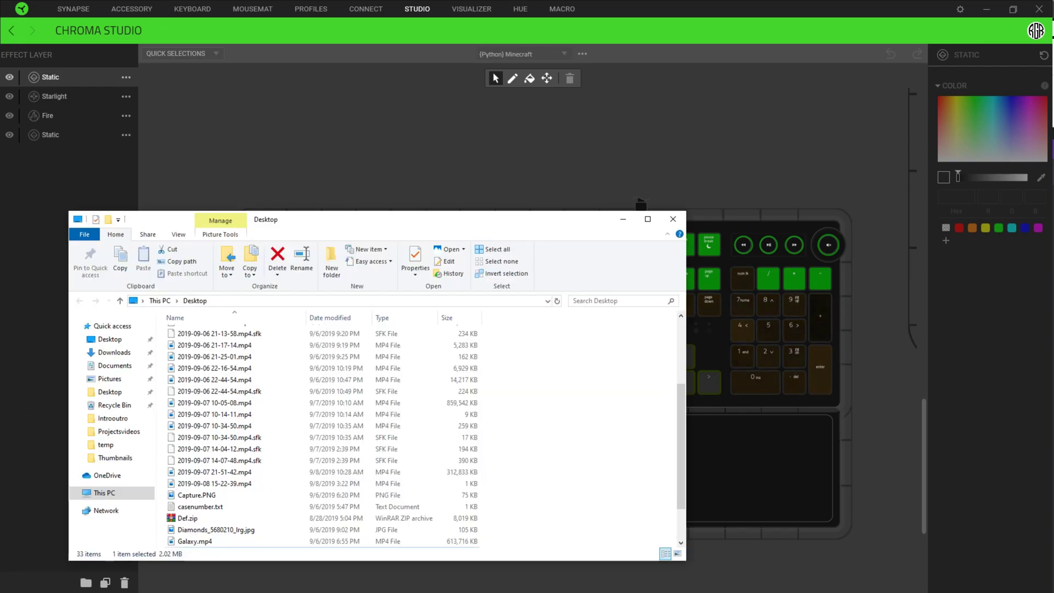
left_click(110, 353)
right_click(301, 351)
left_click(268, 348)
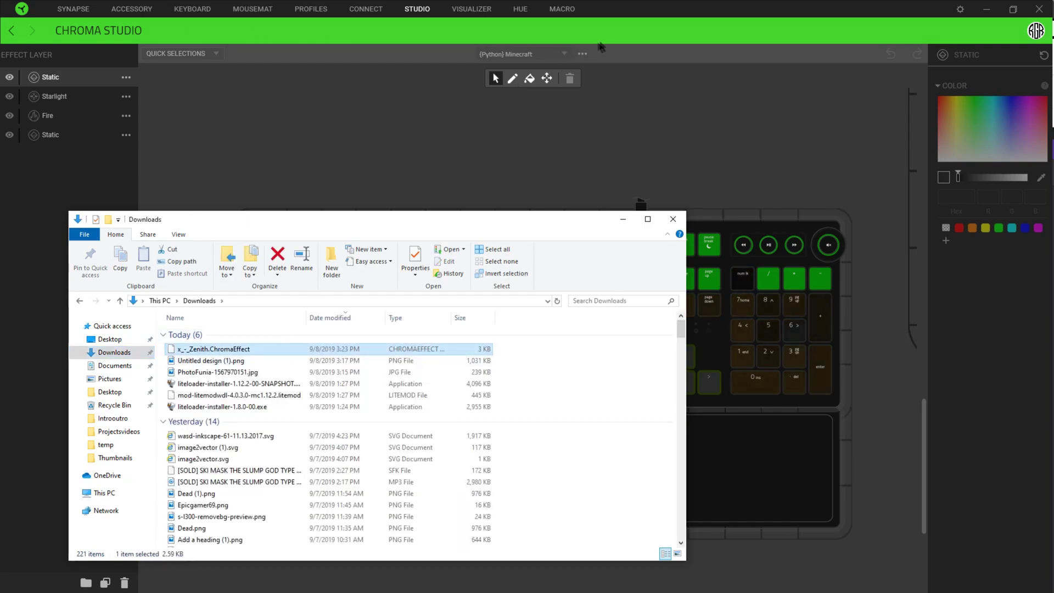
Start a Chroma effects import in Chroma Studio and check the Downloads folder for the Zenith effect file
left_click(581, 53)
left_click(582, 53)
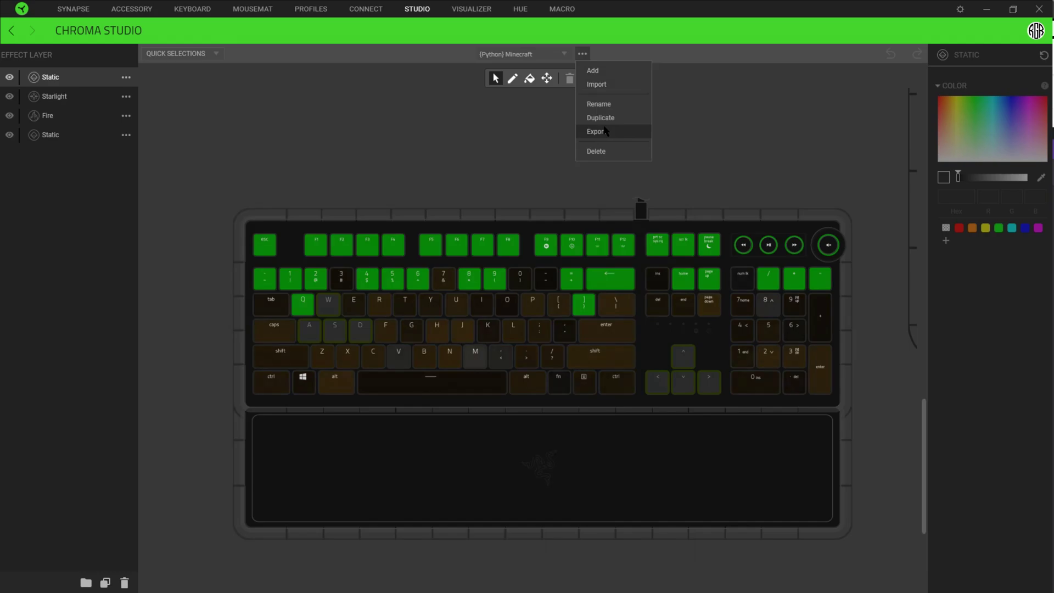
left_click(620, 85)
left_click(608, 296)
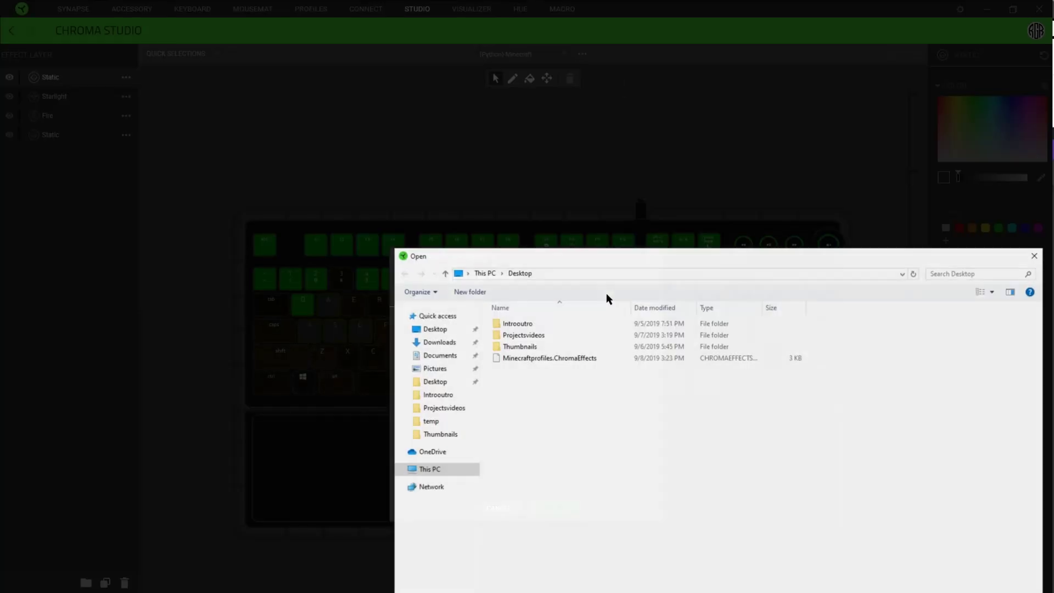
left_click(447, 344)
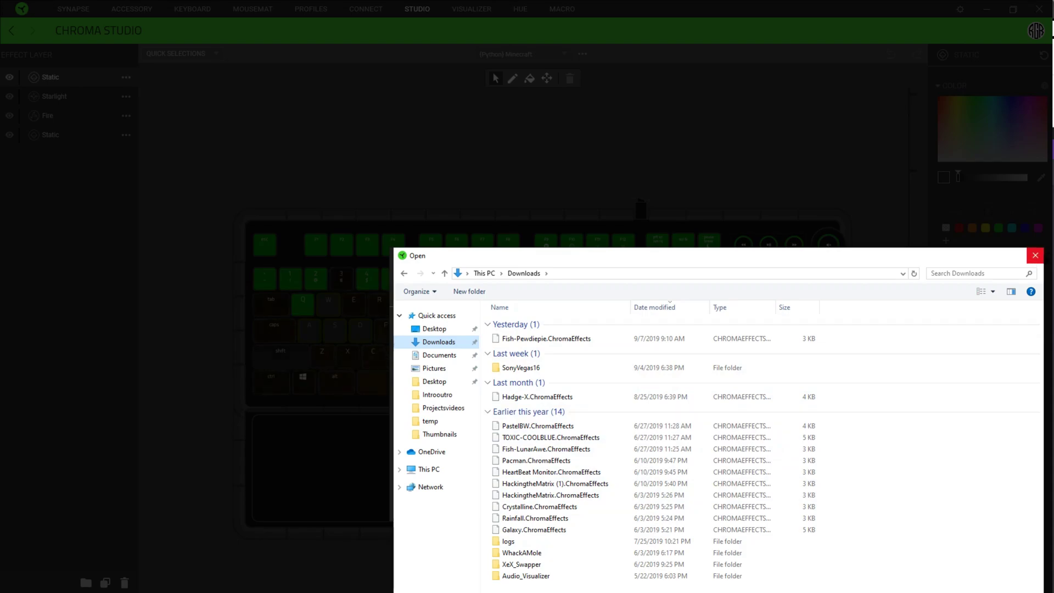
left_click(1035, 257)
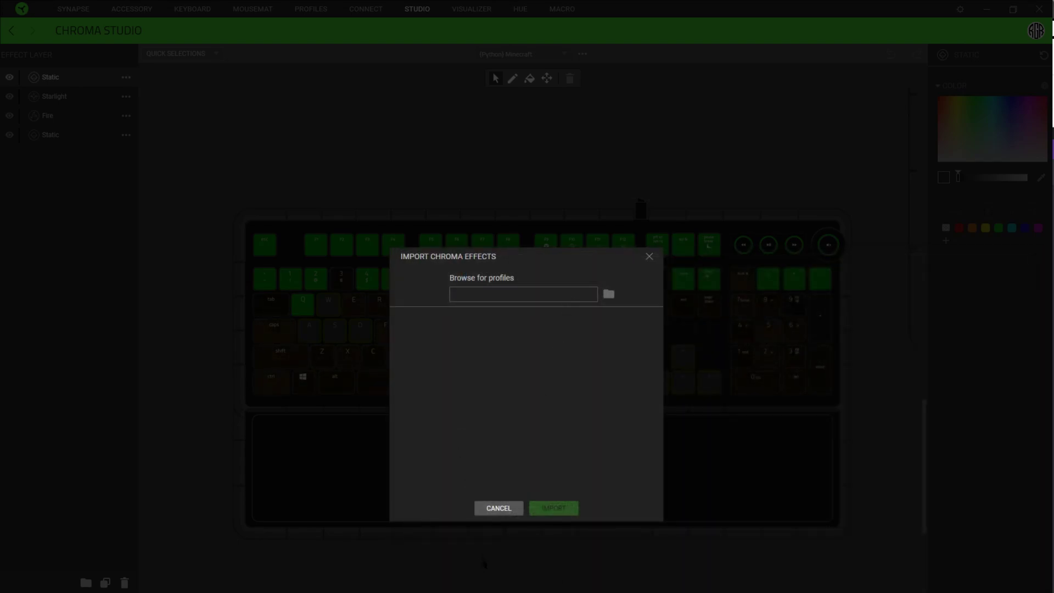
Switch back to the Downloads folder in File Explorer and sort its files by name
key("alt+Tab")
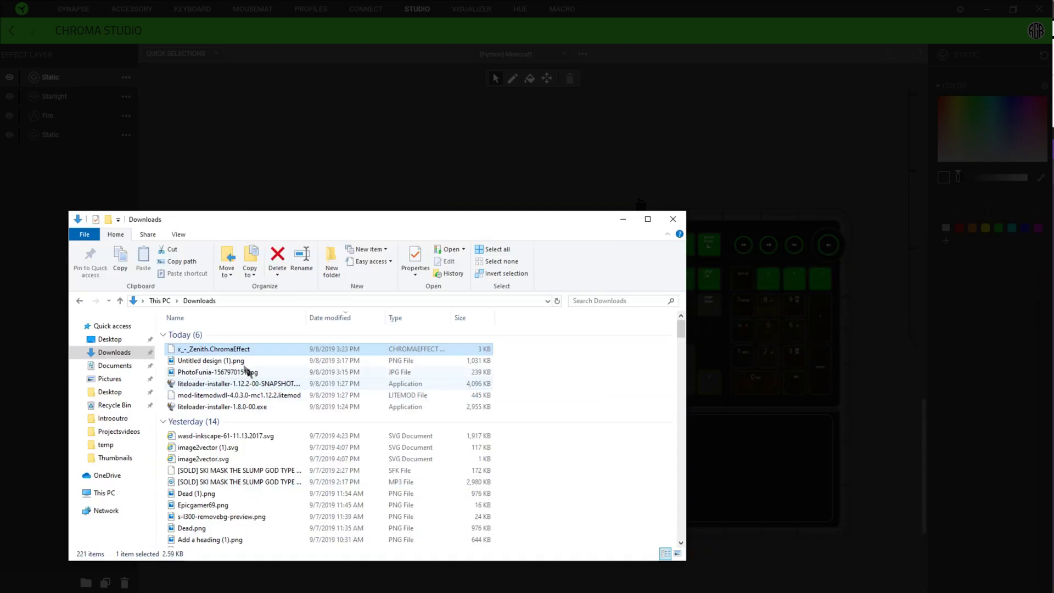
right_click(228, 355)
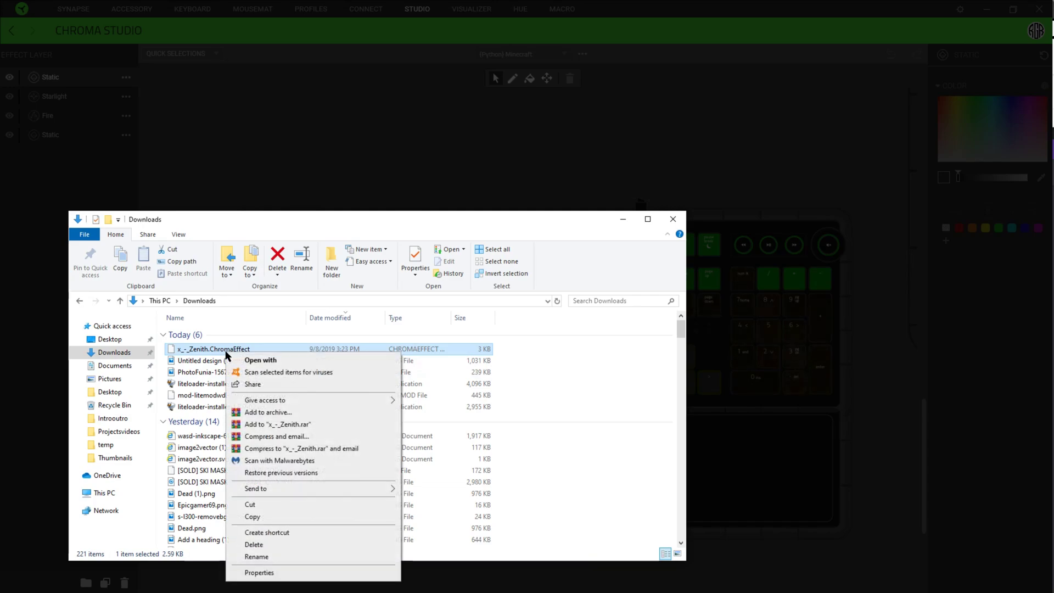
left_click(270, 318)
right_click(249, 408)
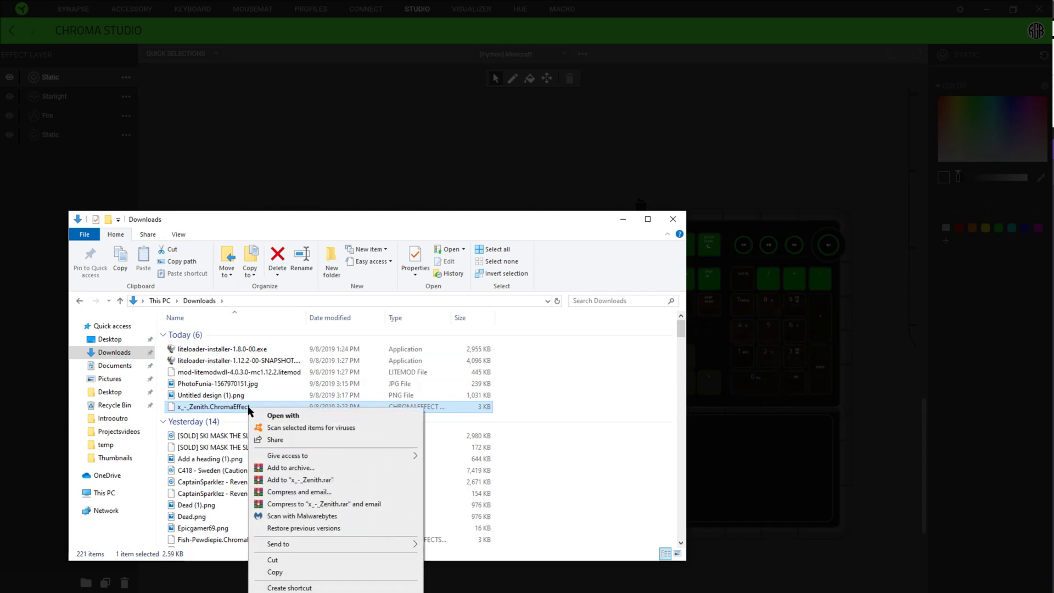
left_click(231, 418)
left_click(242, 420)
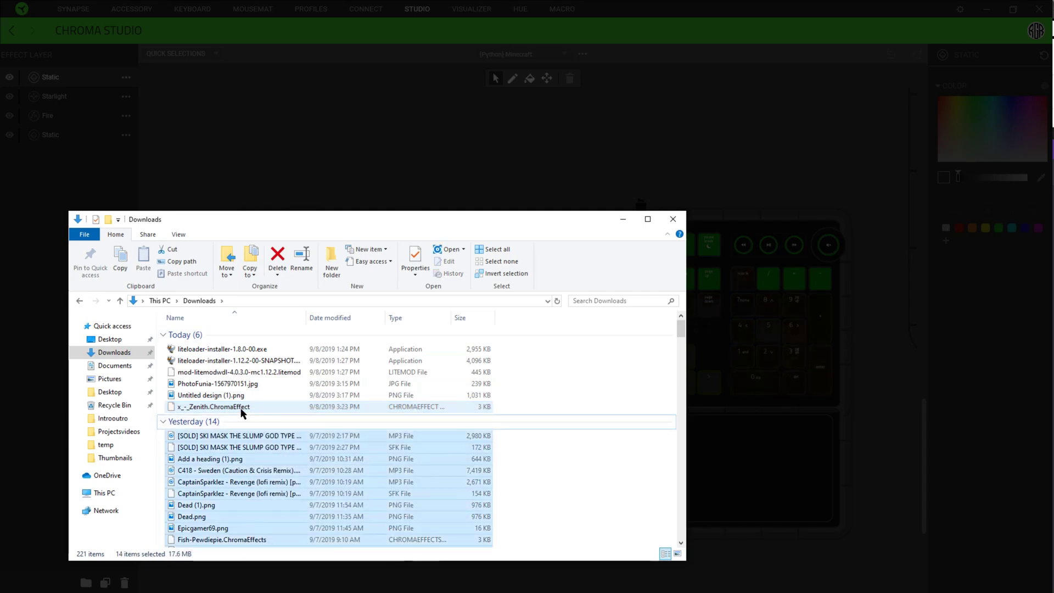
left_click(537, 404)
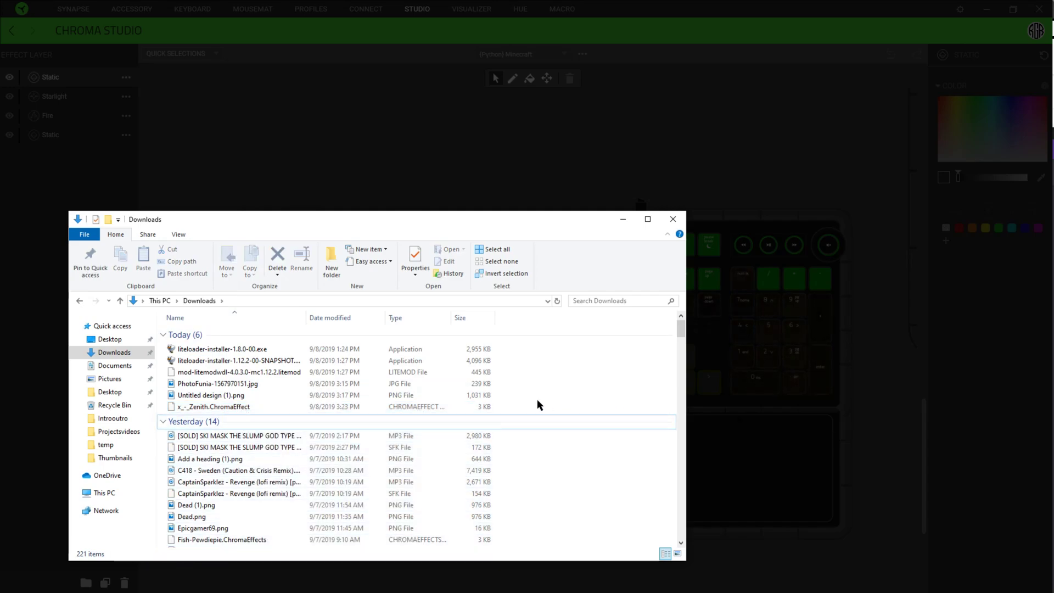
right_click(473, 407)
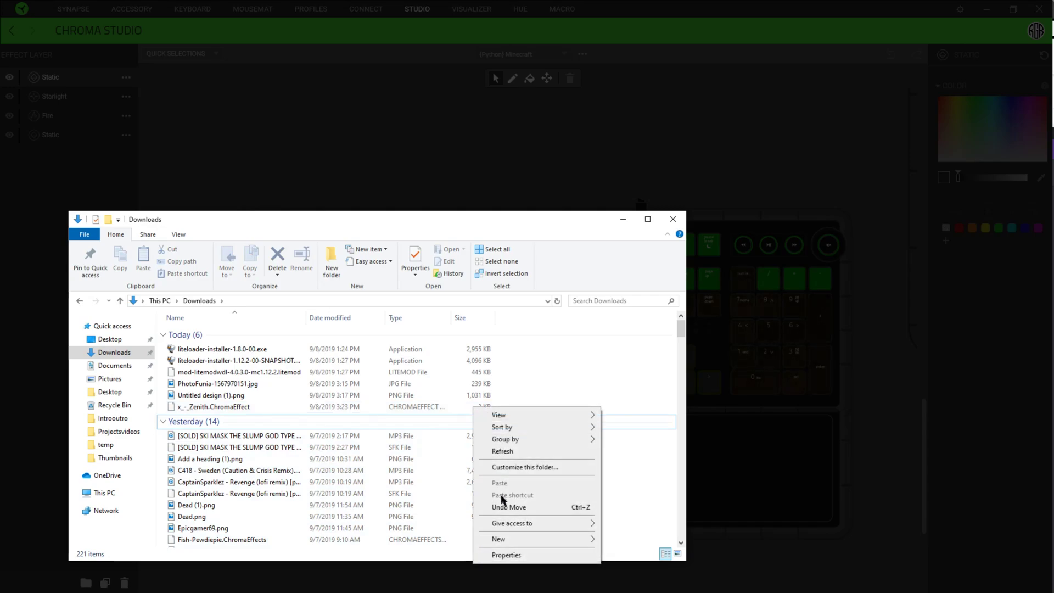
Rename x_-_Zenith.ChromaEffect to x_-_Zenith.ChromaEffects, accept the extension change and close File Explorer
right_click(308, 408)
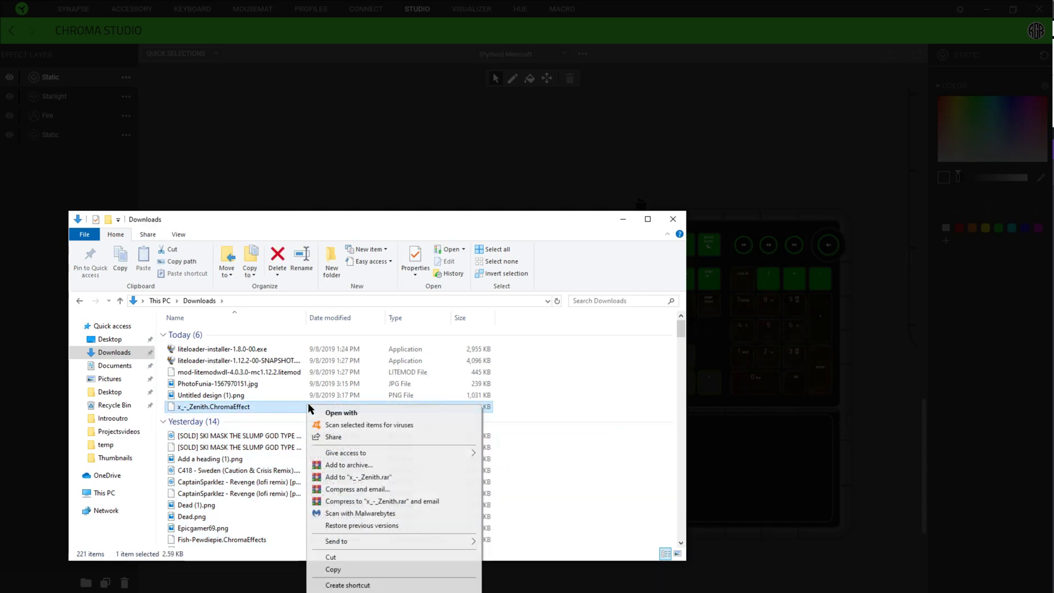
left_click(334, 586)
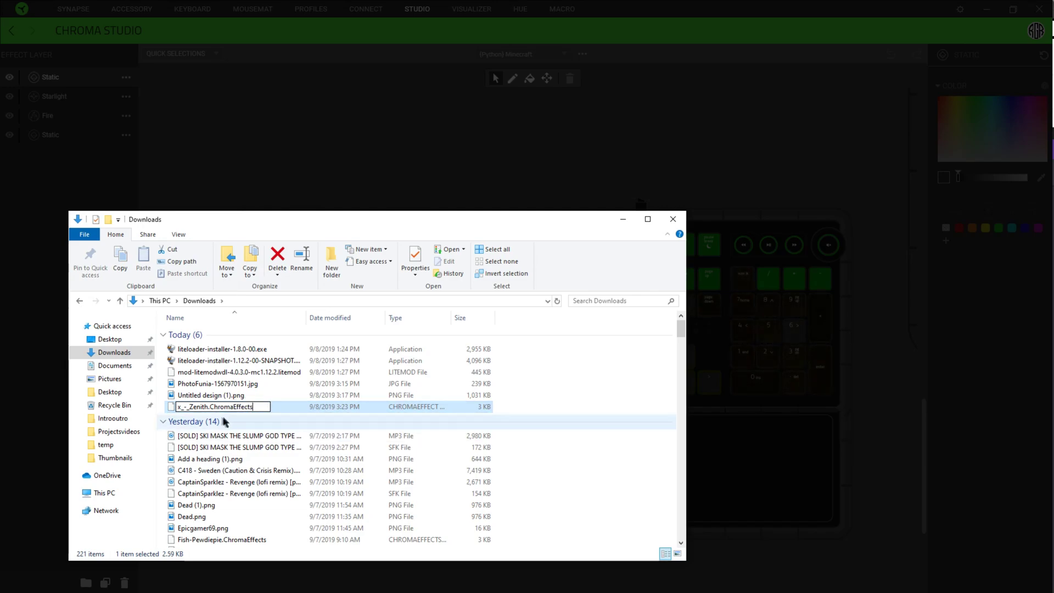
left_click(519, 408)
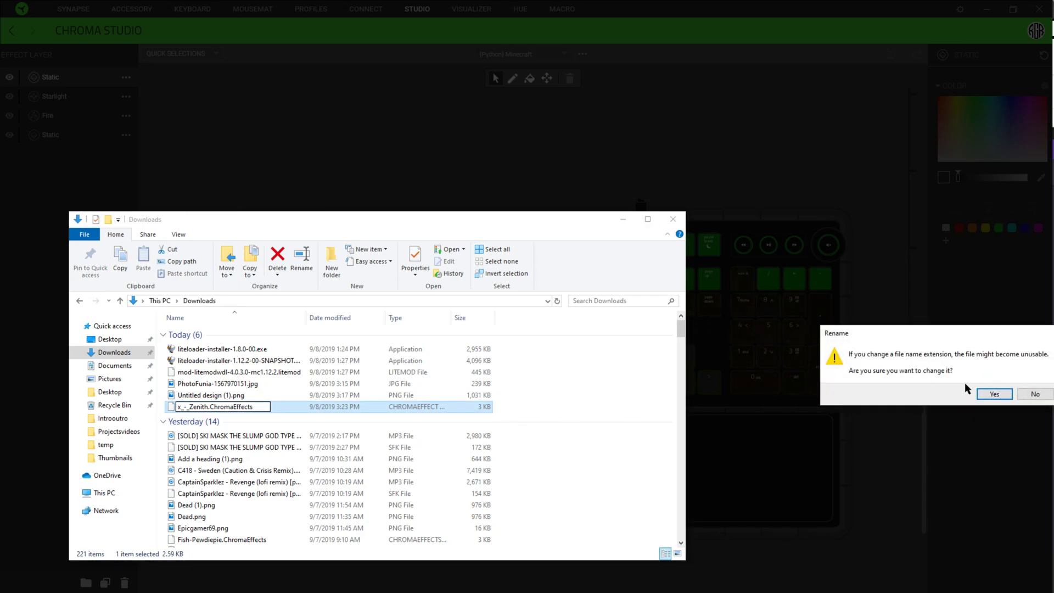
left_click(995, 394)
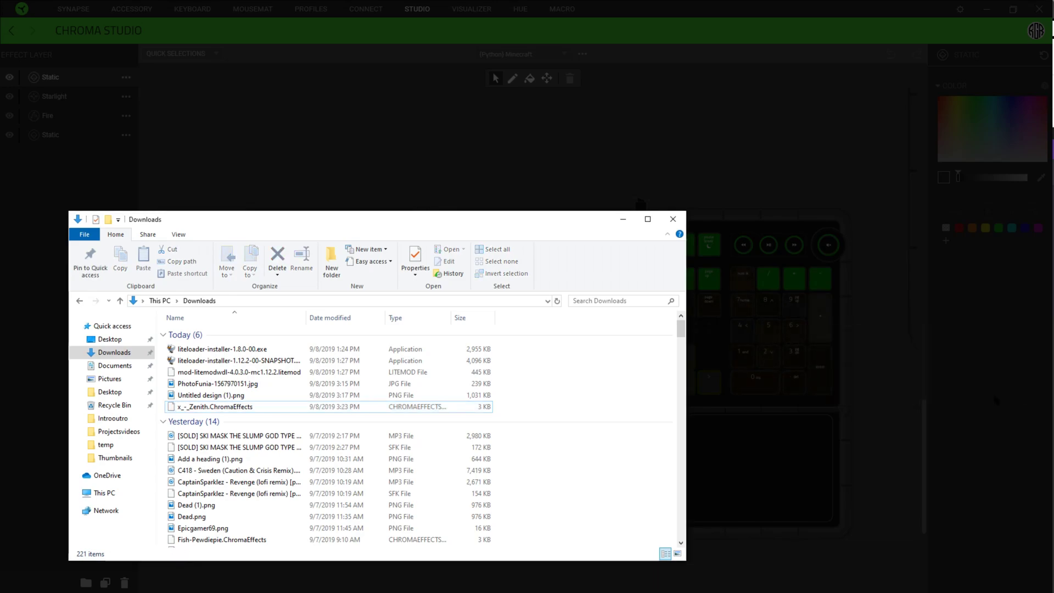
left_click(673, 219)
Choose x_-_Zenith.ChromaEffects from the Downloads folder as the profile file for the Chroma effects import
left_click(608, 295)
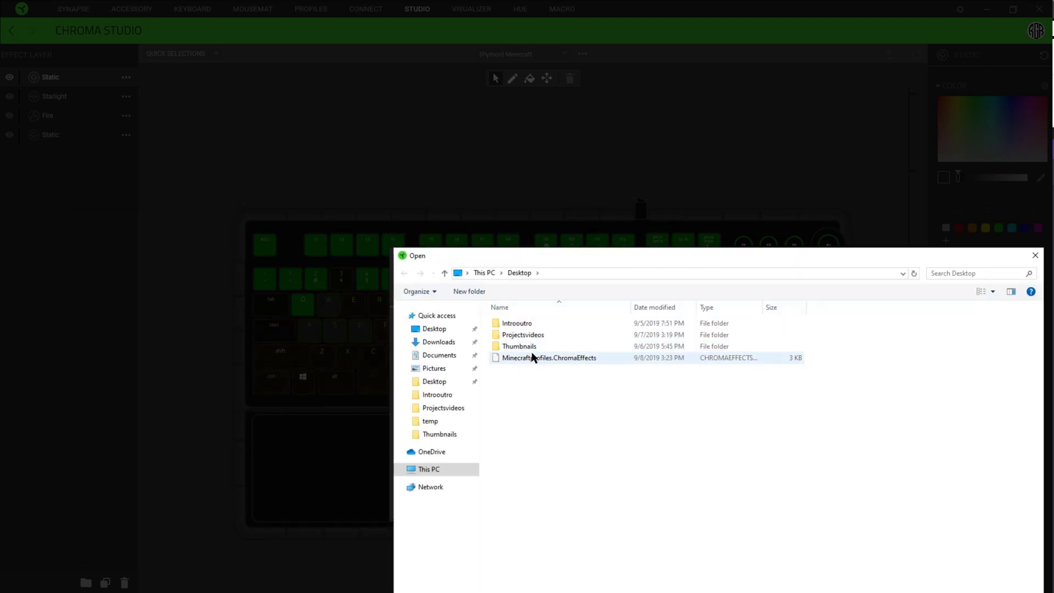
left_click(442, 342)
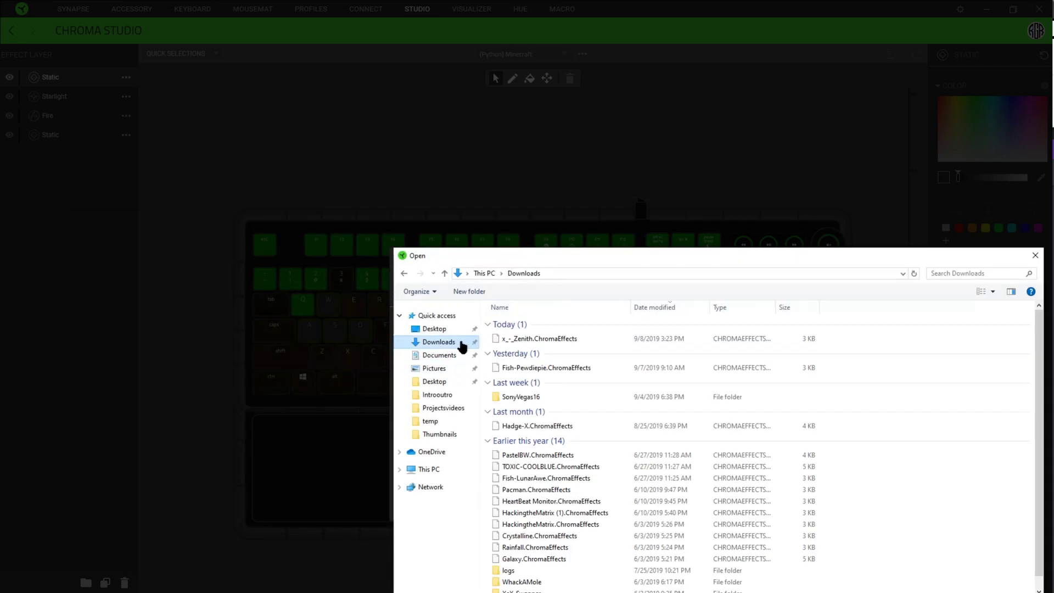
left_click(532, 339)
key("Return")
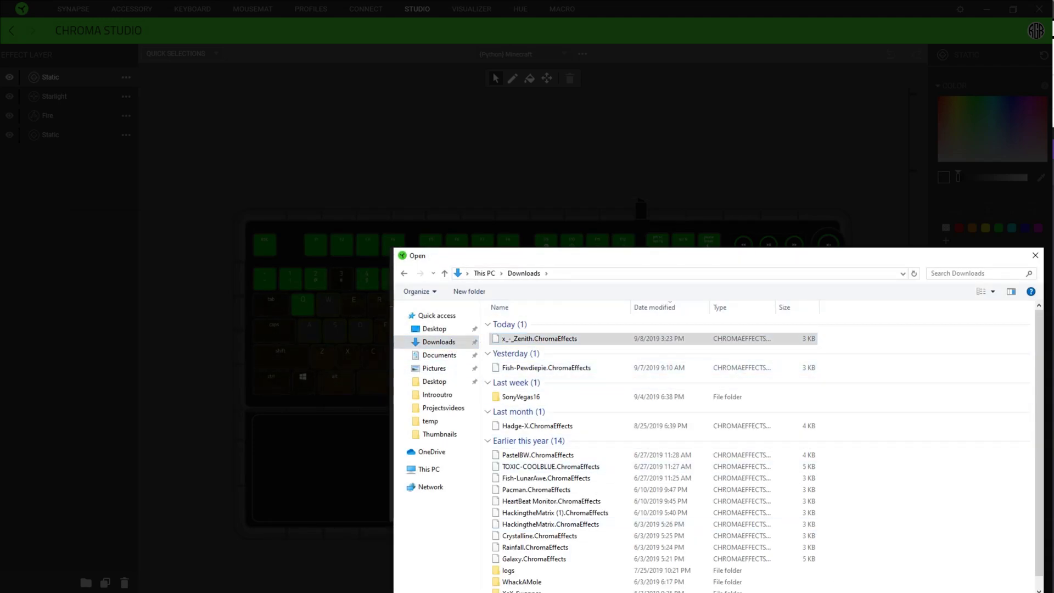
Finish the Chroma effects import and load the Zenith effect in Chroma Studio to preview its lighting on the devices
left_click(552, 508)
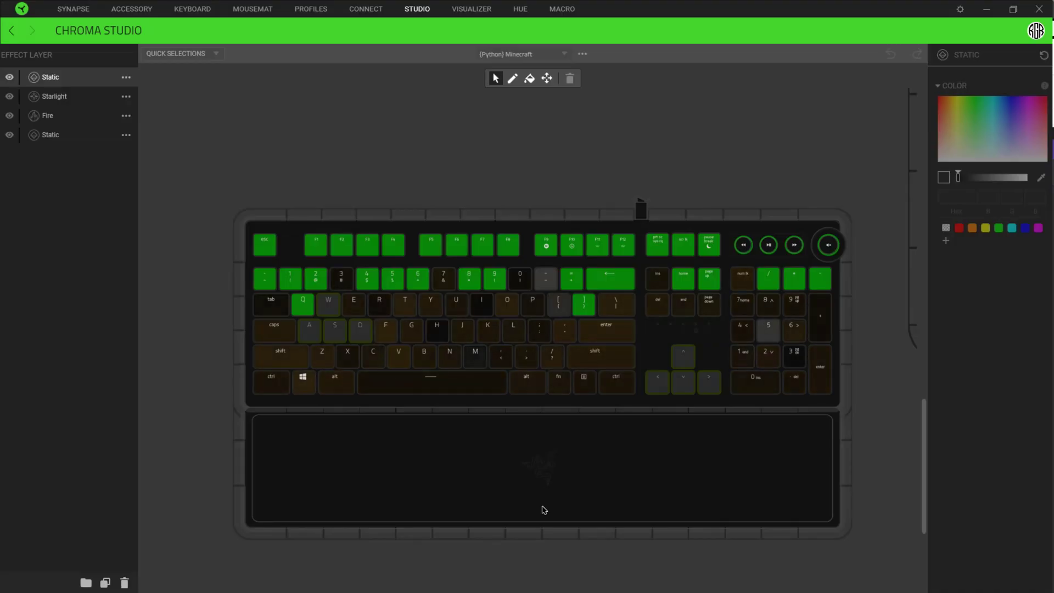
left_click(511, 54)
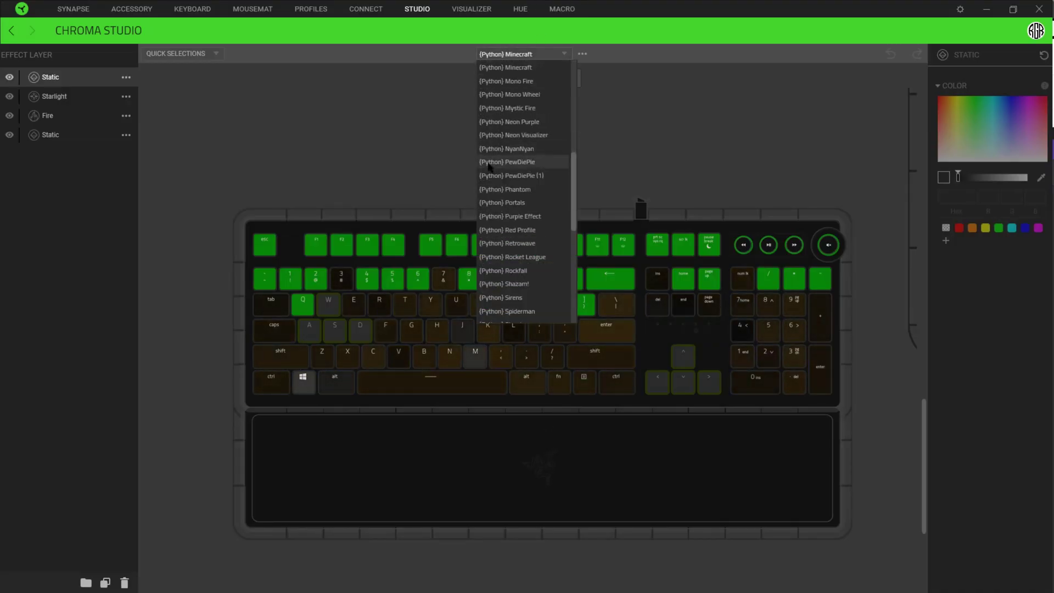
scroll(517, 203, "down", 10)
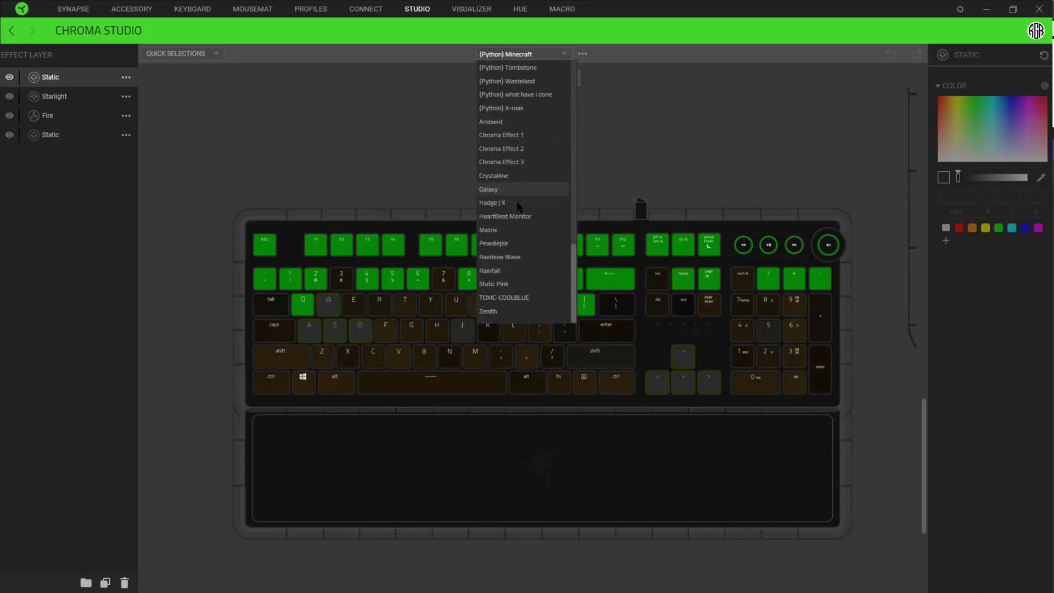
left_click(512, 311)
scroll(514, 314, "down", 2)
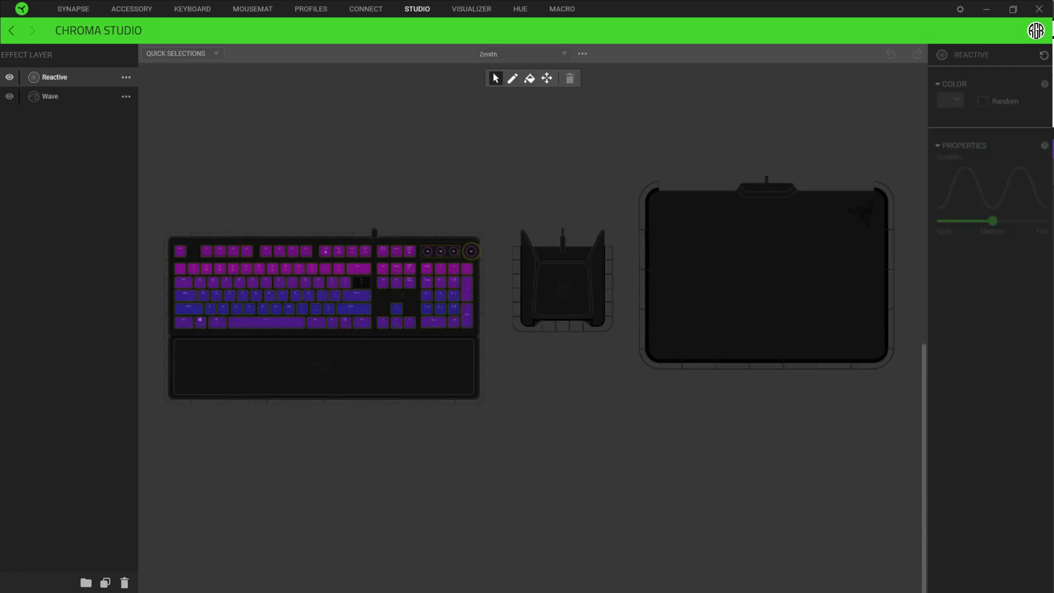
scroll(528, 314, "left", 5)
scroll(528, 314, "right", 1)
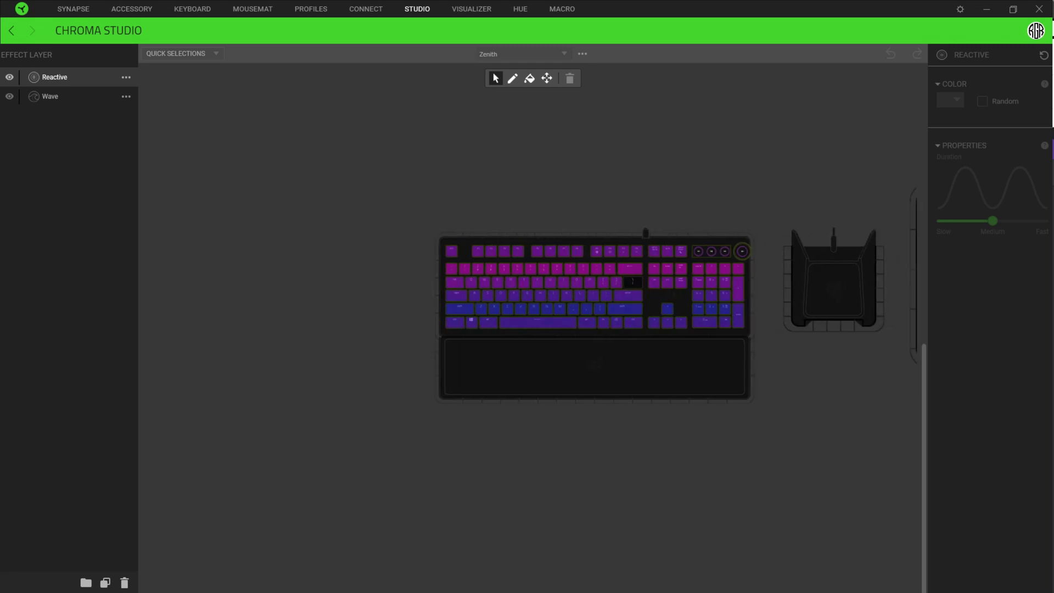
scroll(595, 340, "up", 1)
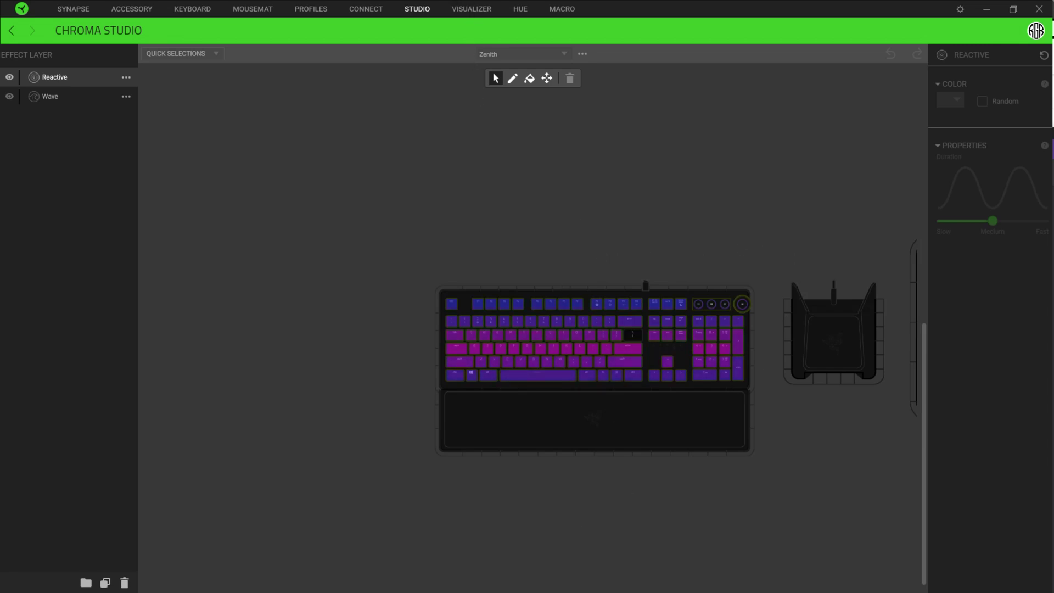
Switch to Discord, review the Zenith effect post in the Chroma Profiles showcase channel, and return to Razer Synapse
key("alt+Tab")
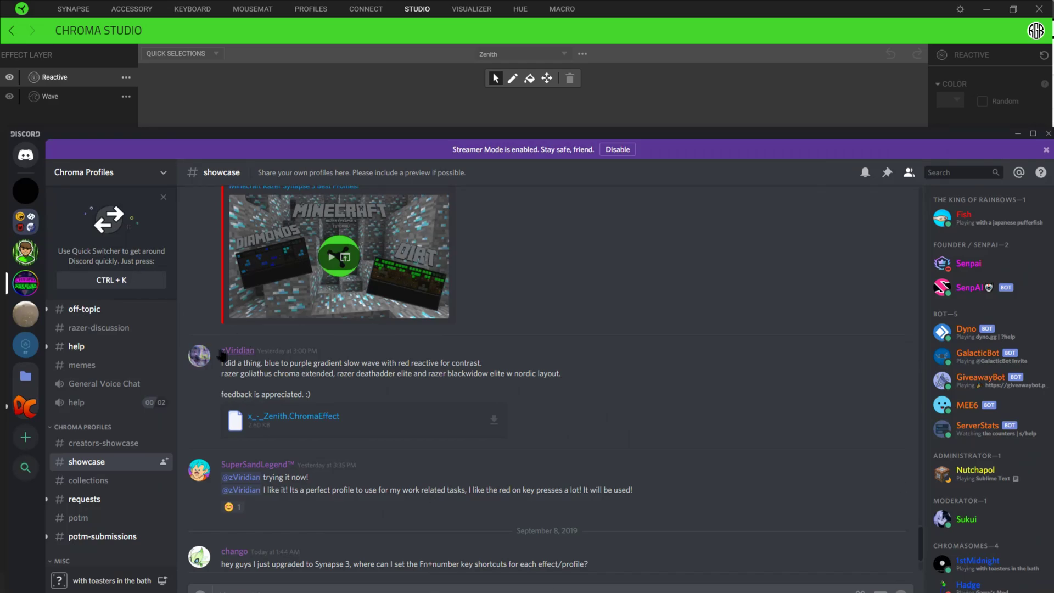
left_click_drag(206, 334, 350, 429)
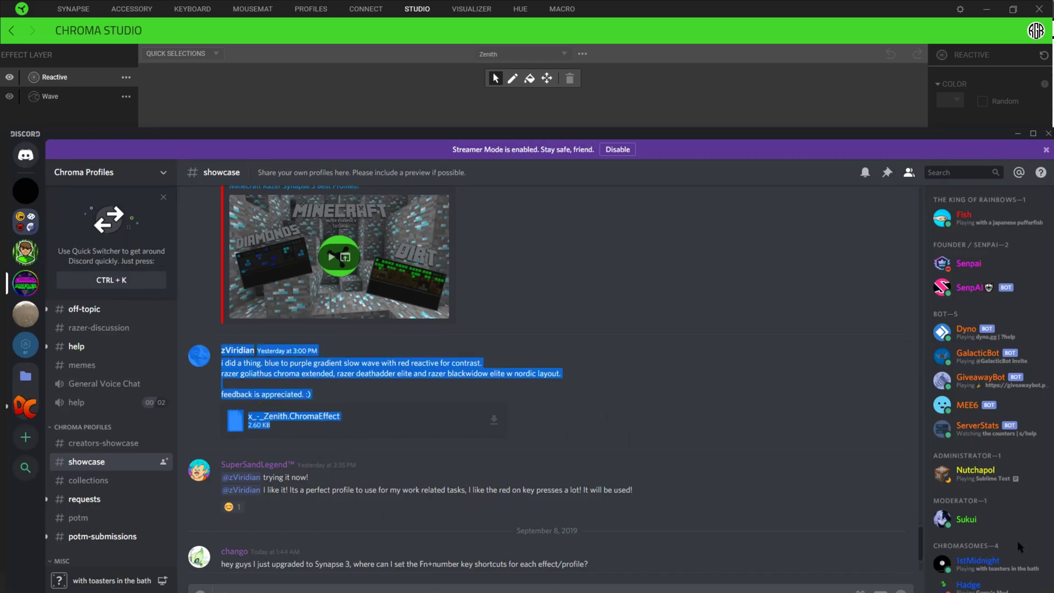
left_click(652, 377)
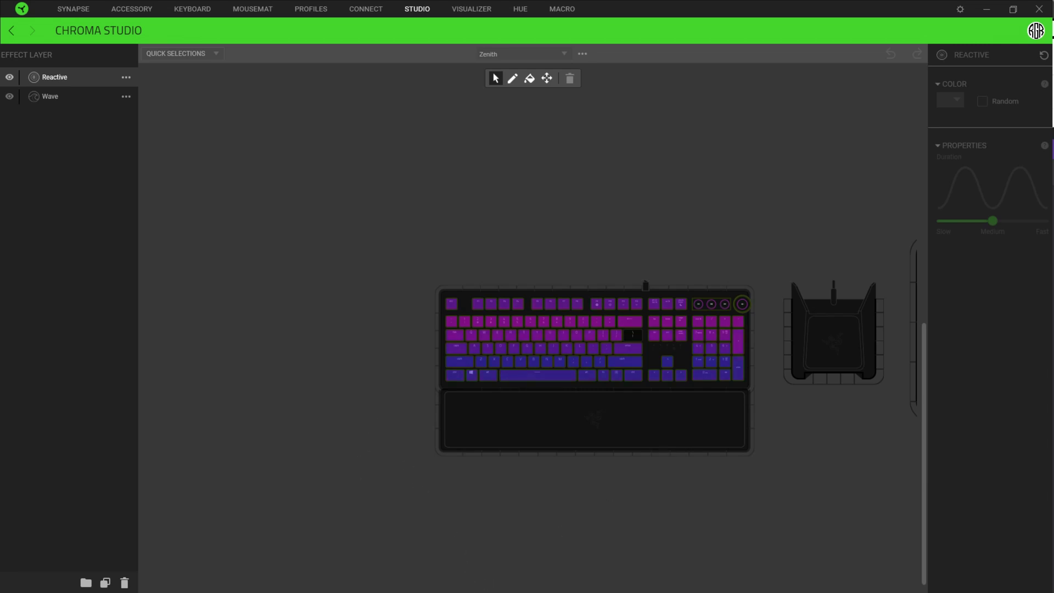
key("alt+Tab")
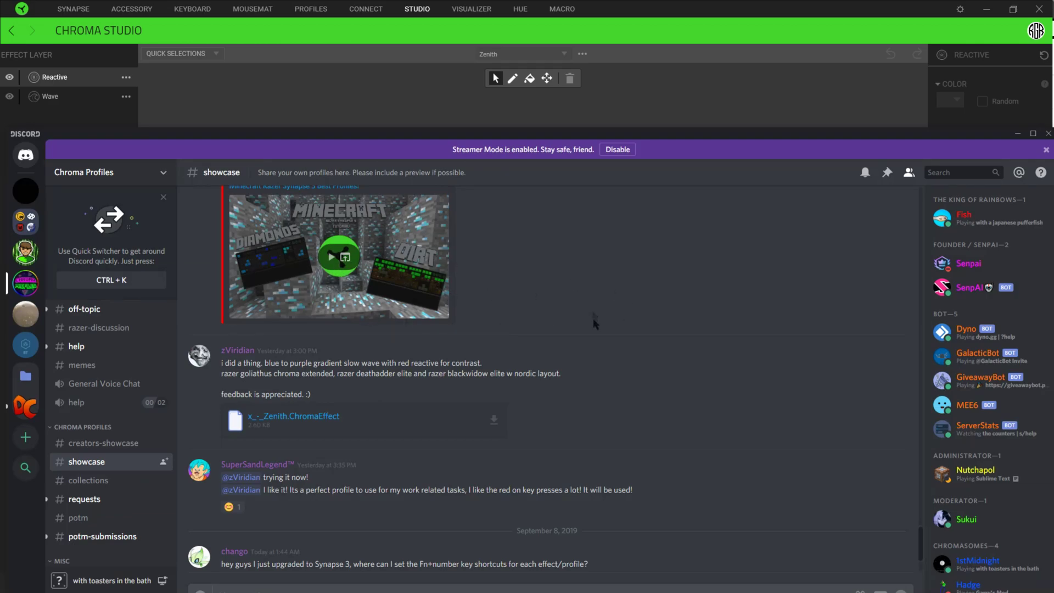
scroll(522, 365, "up", 5)
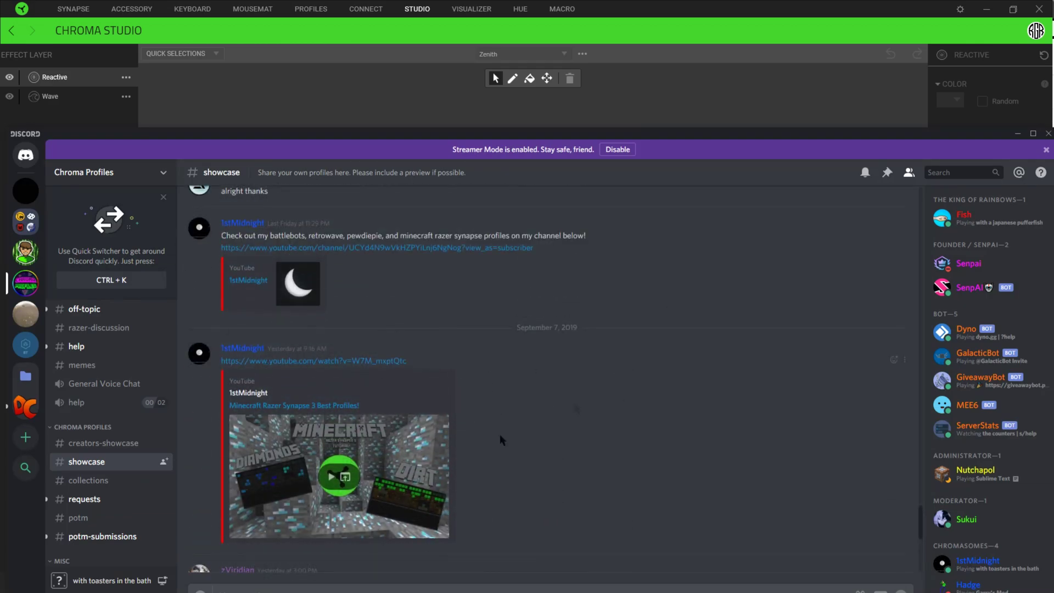
scroll(319, 442, "down", 3)
left_click(532, 49)
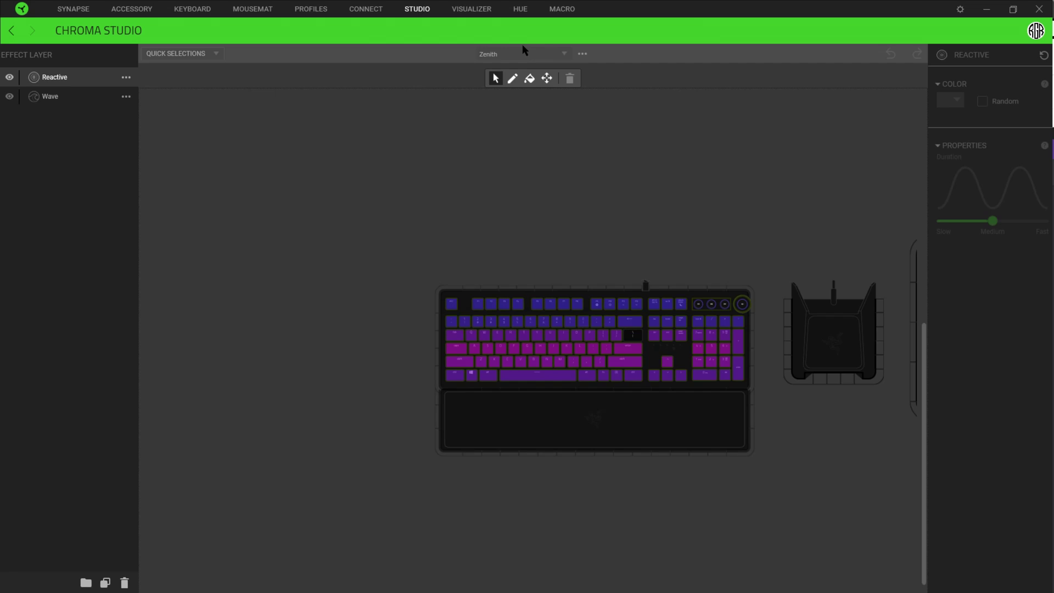
Load the Ambient effect in Chroma Studio, and move the Synapse window out of full size and maximize it again
left_click(521, 53)
scroll(552, 216, "down", 10)
scroll(551, 214, "down", 10)
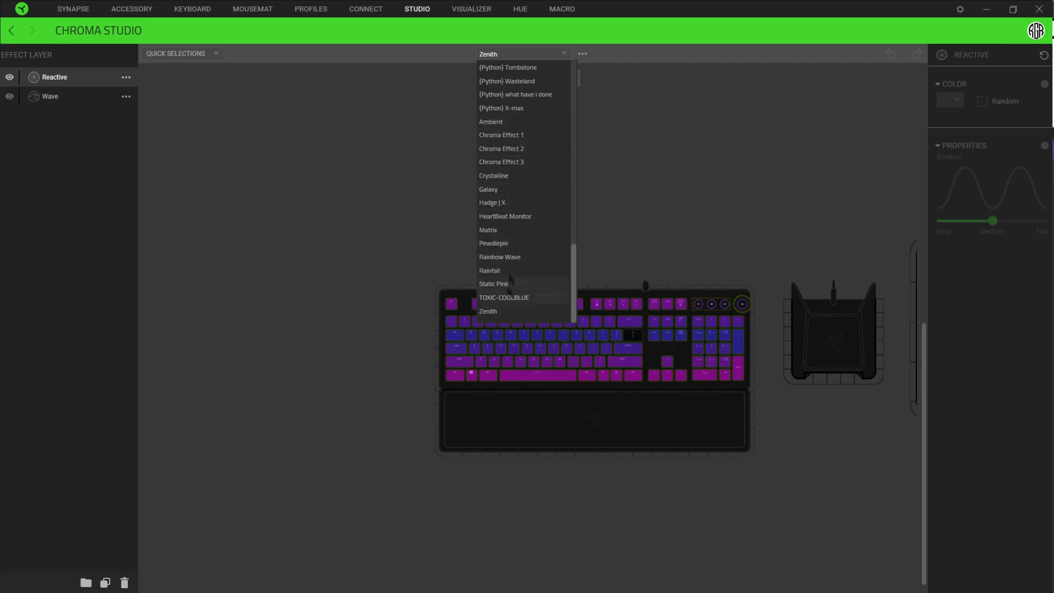
left_click(495, 122)
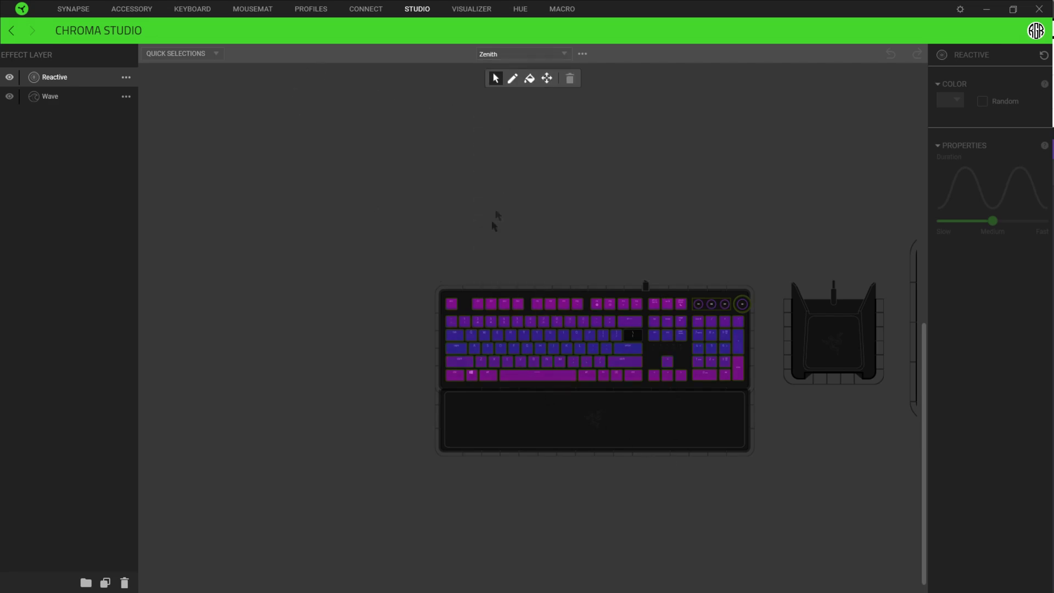
scroll(727, 495, "down", 3)
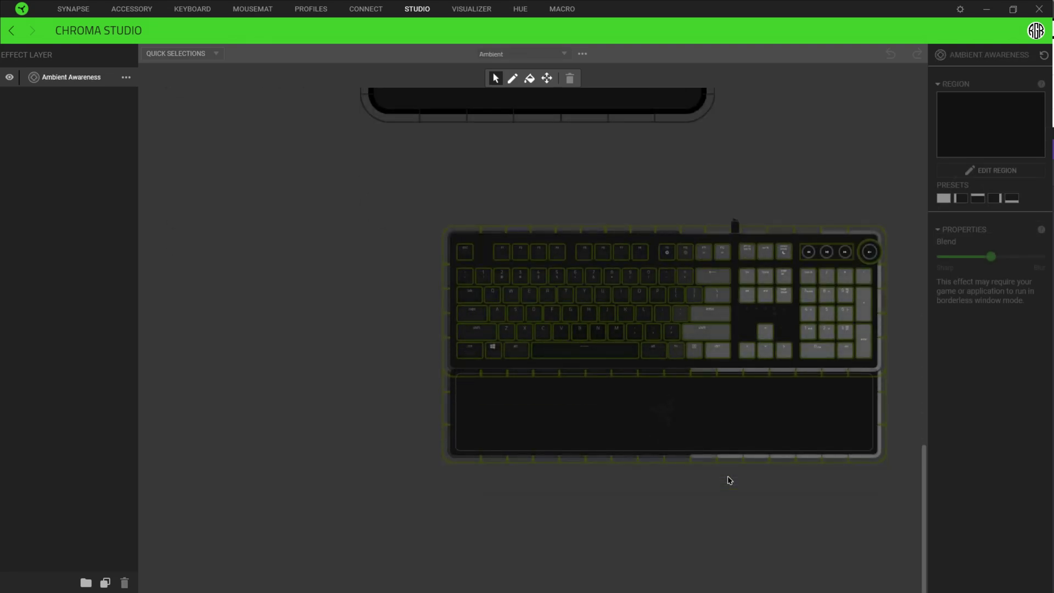
left_click_drag(788, 4, 657, 107)
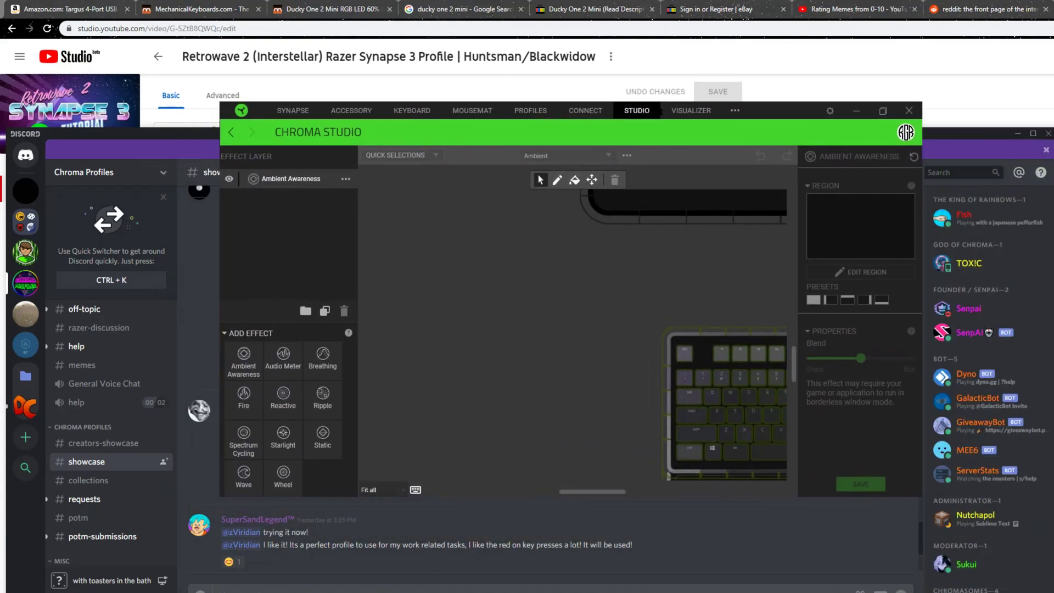
left_click(883, 110)
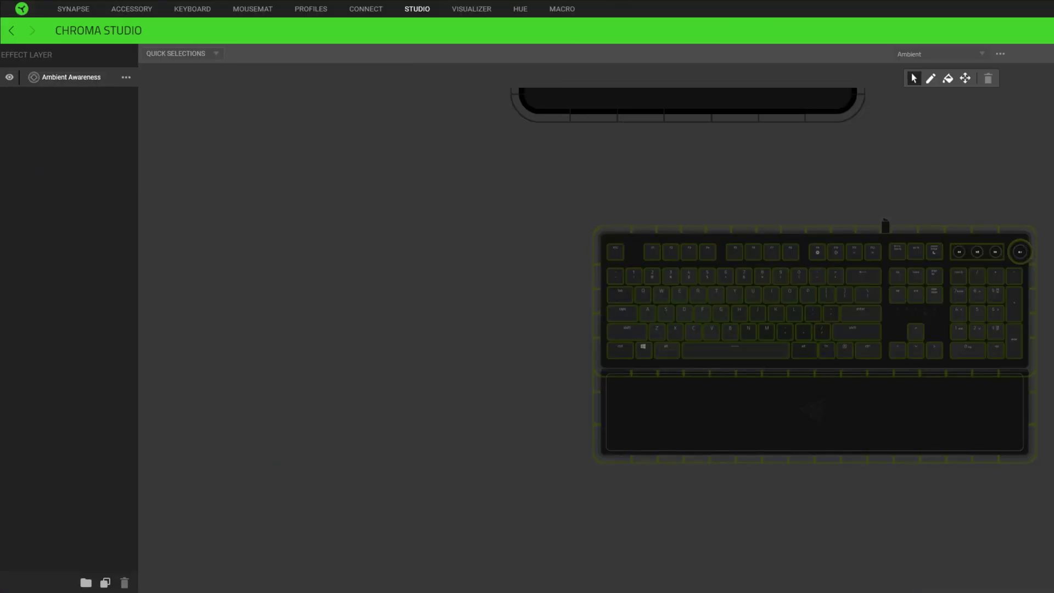